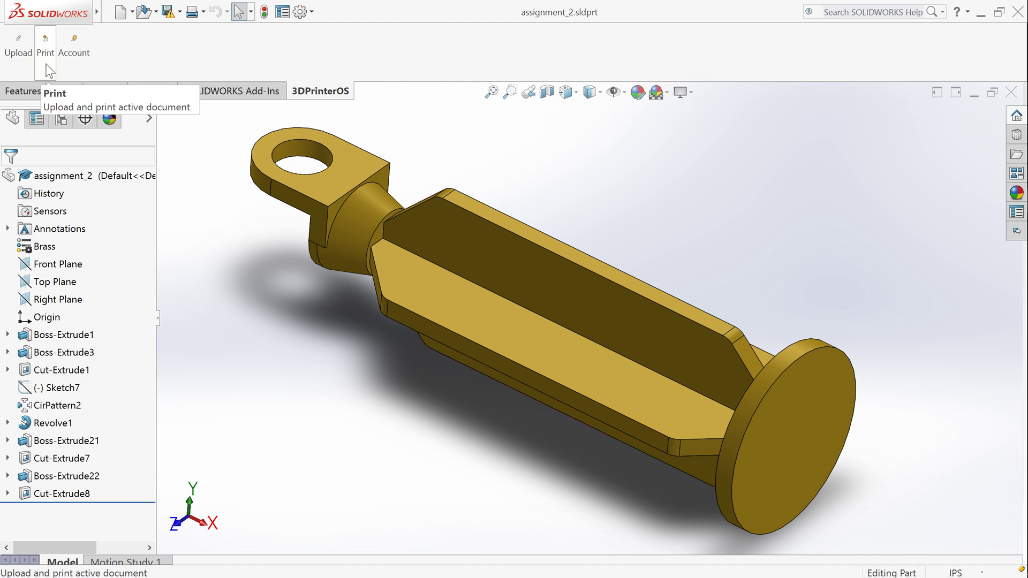
- Sign in to 3DPrinterOS from SOLIDWORKS with the account e-mail and password
left_click(46, 36)
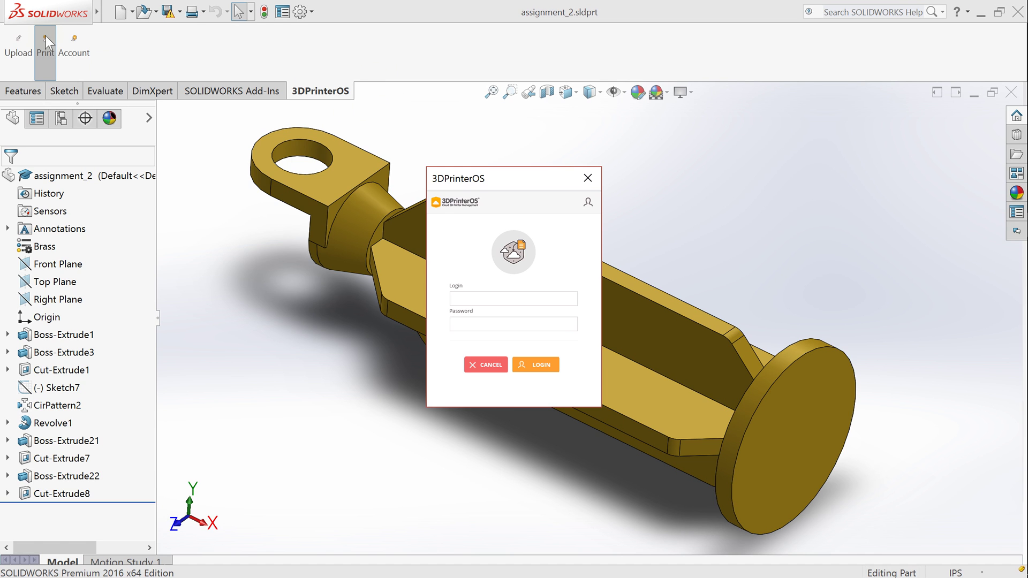
left_click(534, 297)
key("ctrl+v")
key("Tab")
type("***********")
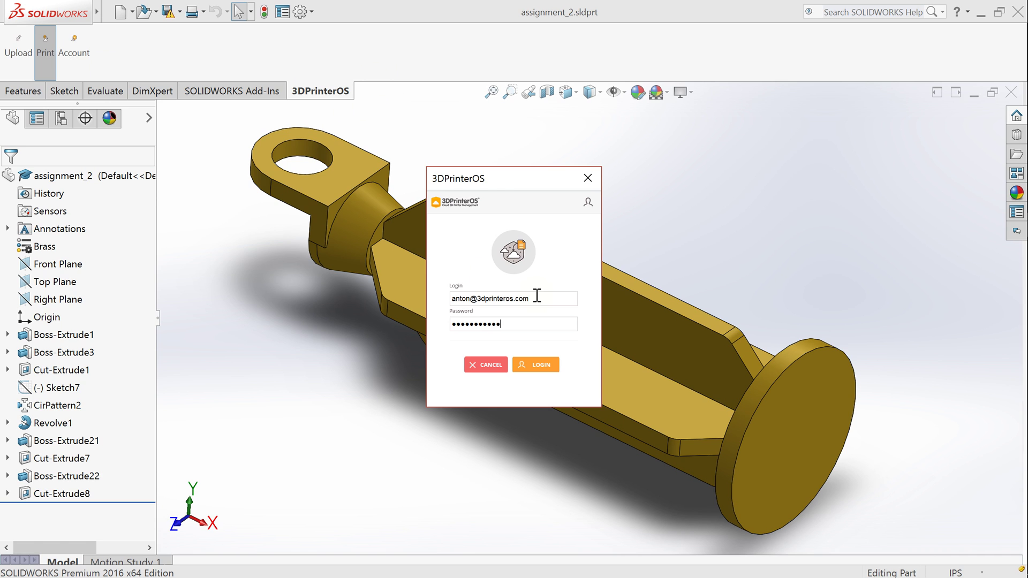
left_click(541, 364)
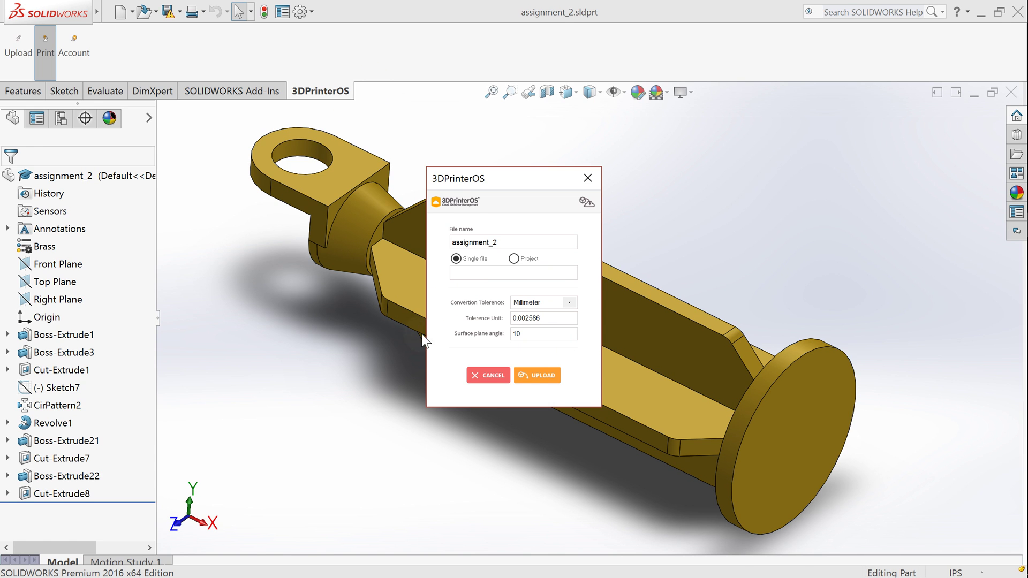
- Upload assignment_2 to the 3DPrinterOS cloud as a single file
left_click(542, 375)
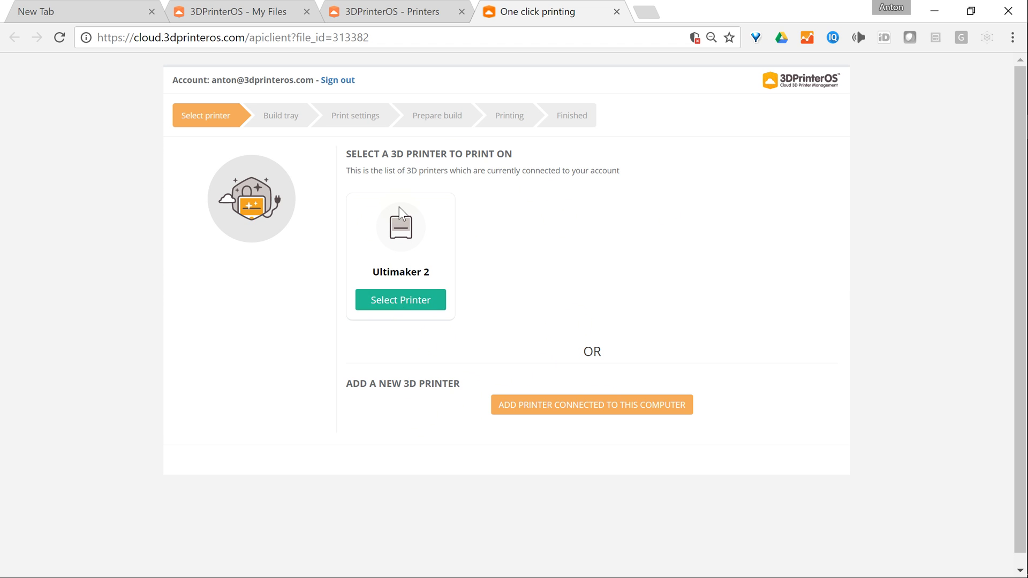
- Choose the Ultimaker 2 and move the model across the build tray
left_click(419, 301)
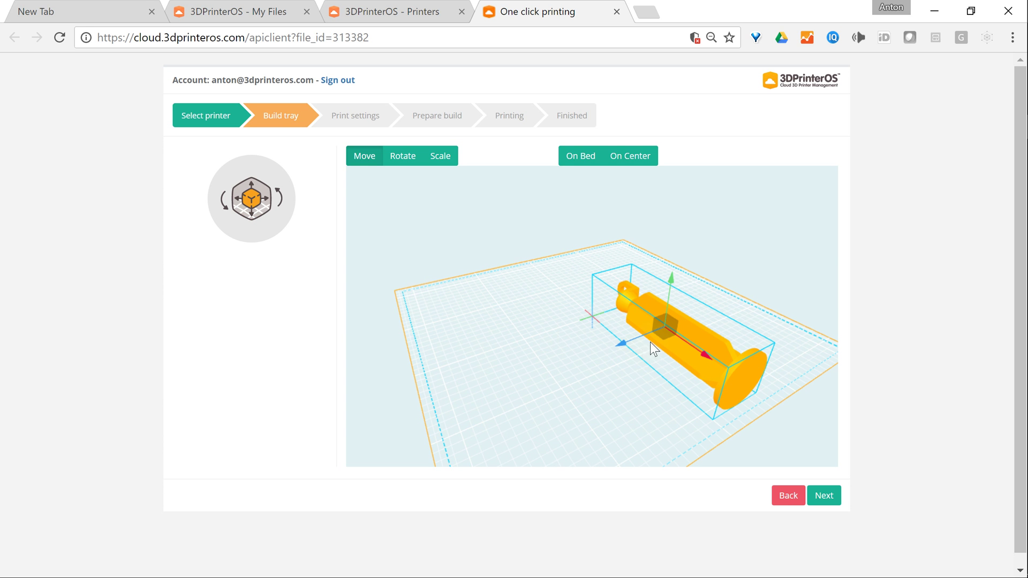
left_click_drag(636, 343, 676, 385)
mouse_move(567, 421)
left_mouse_down()
mouse_move(599, 388)
mouse_move(569, 412)
left_mouse_up()
mouse_move(630, 421)
left_mouse_down()
mouse_move(599, 376)
mouse_move(592, 386)
mouse_move(683, 339)
mouse_move(682, 374)
mouse_move(603, 407)
mouse_move(621, 411)
left_mouse_up()
- Rotate the model to stand upright, then drop it onto the bed and centre it
left_click(402, 155)
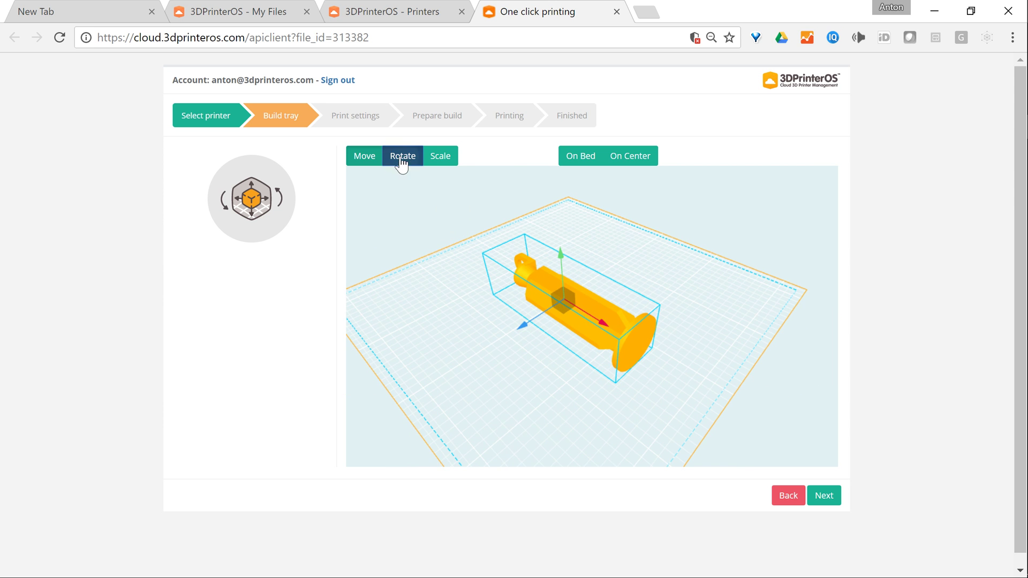
left_click_drag(577, 256, 635, 363)
left_click_drag(632, 407, 637, 382)
left_click(576, 160)
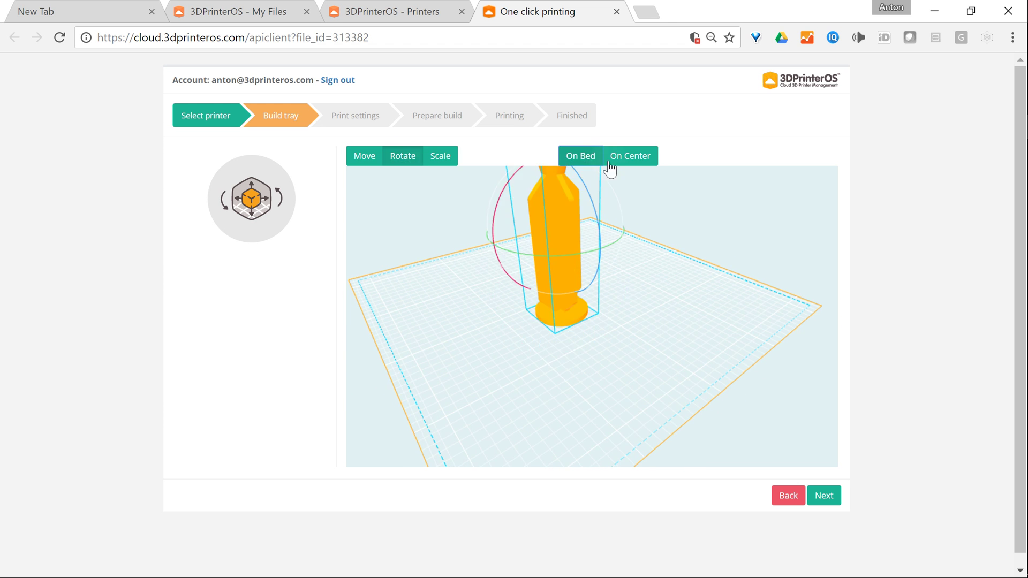
left_click(644, 164)
scroll(579, 357, "down", 5)
left_click_drag(571, 353, 567, 375)
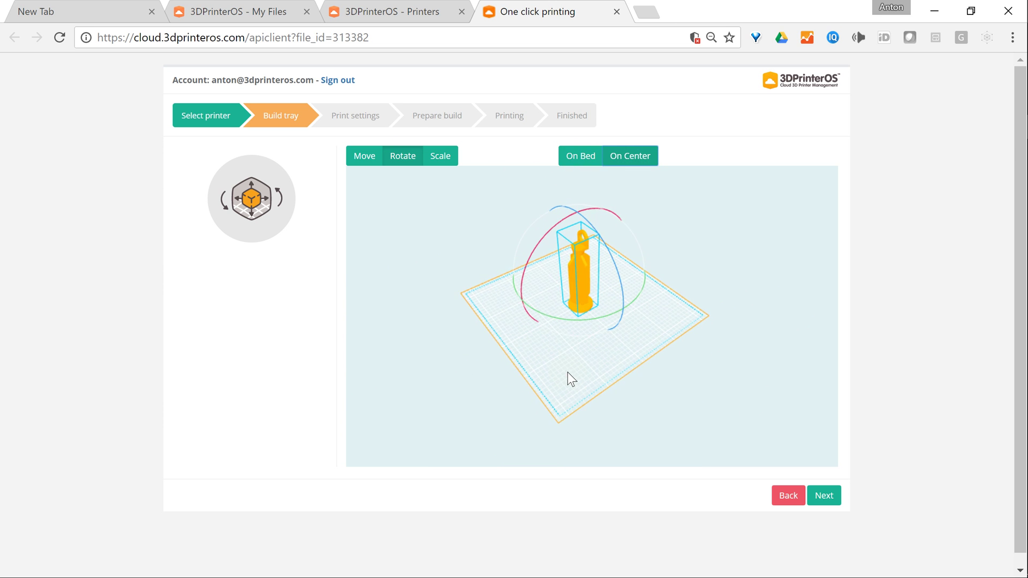
- Apply the Ford Motors - Perfect Print (PLA-237) slicing profile and start preparing the build
left_click(829, 496)
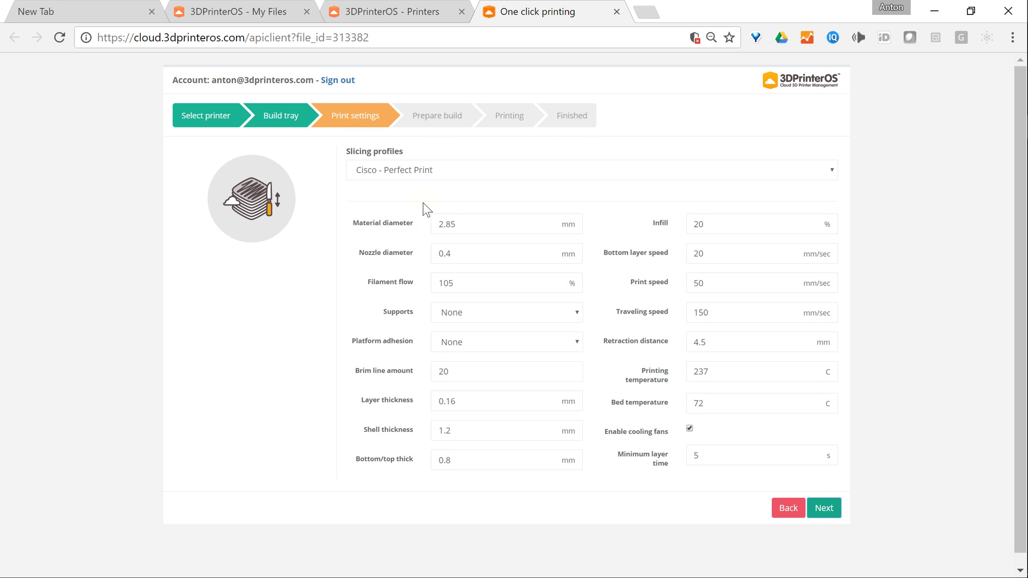
left_click(425, 169)
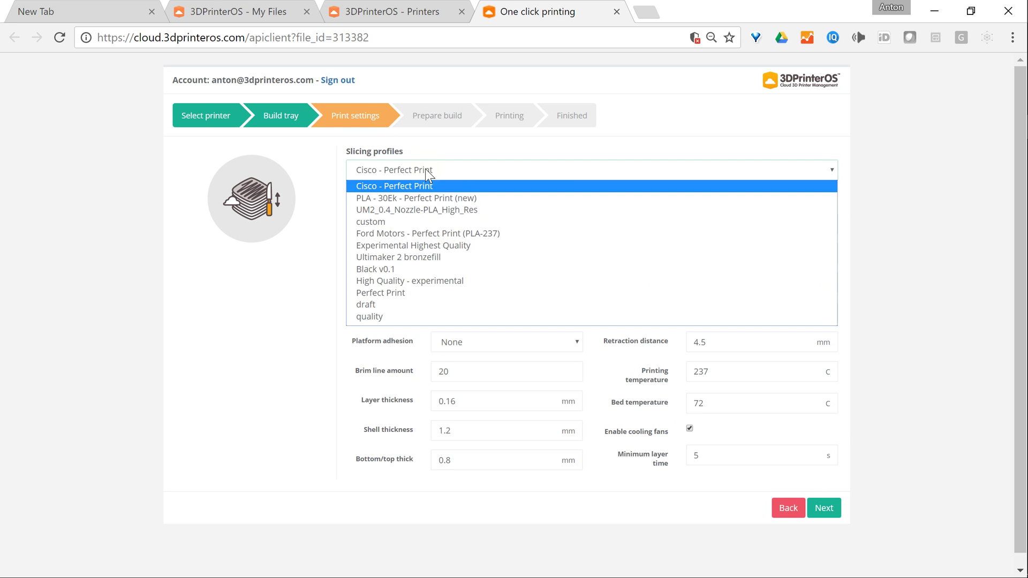
left_click(420, 234)
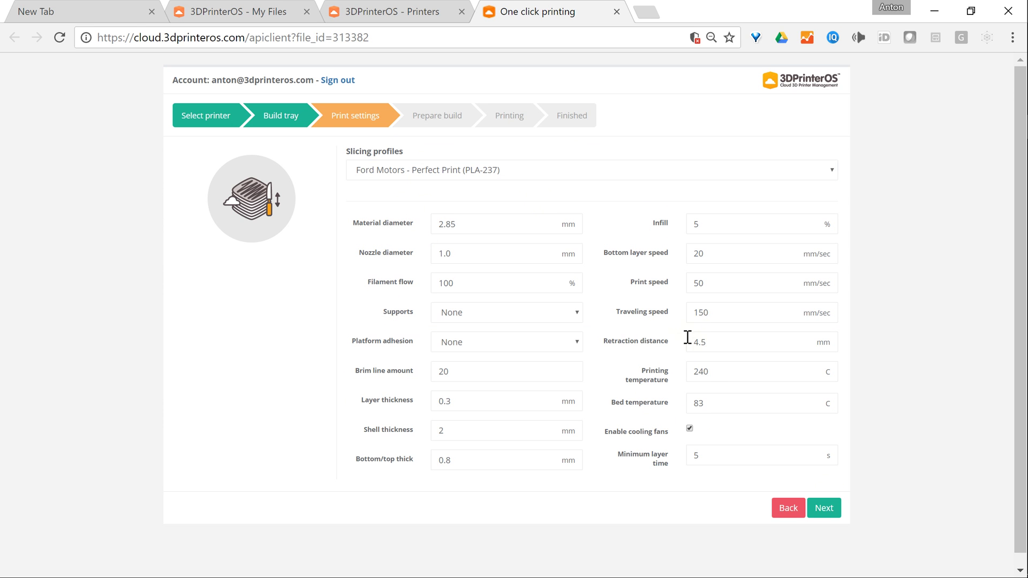
left_click(824, 508)
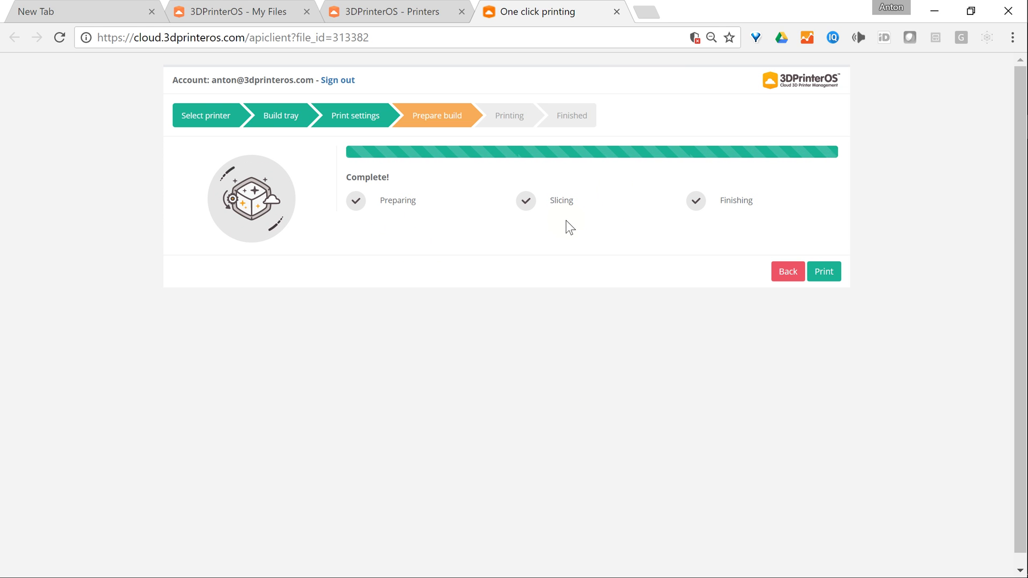
- Send the sliced job to the Ultimaker 2 and enlarge the Logs box to show all entries
left_click(827, 274)
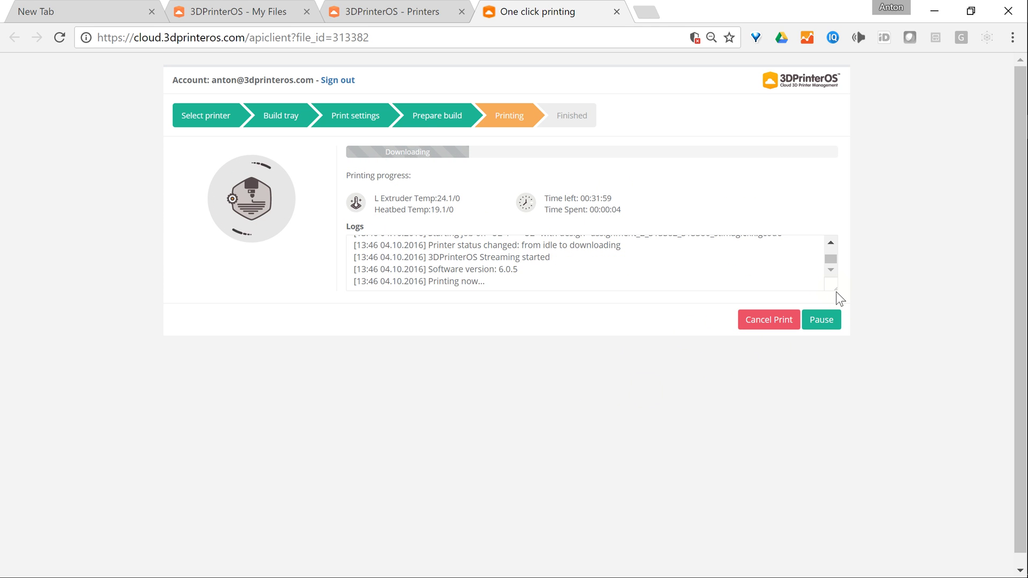
left_click_drag(835, 290, 842, 374)
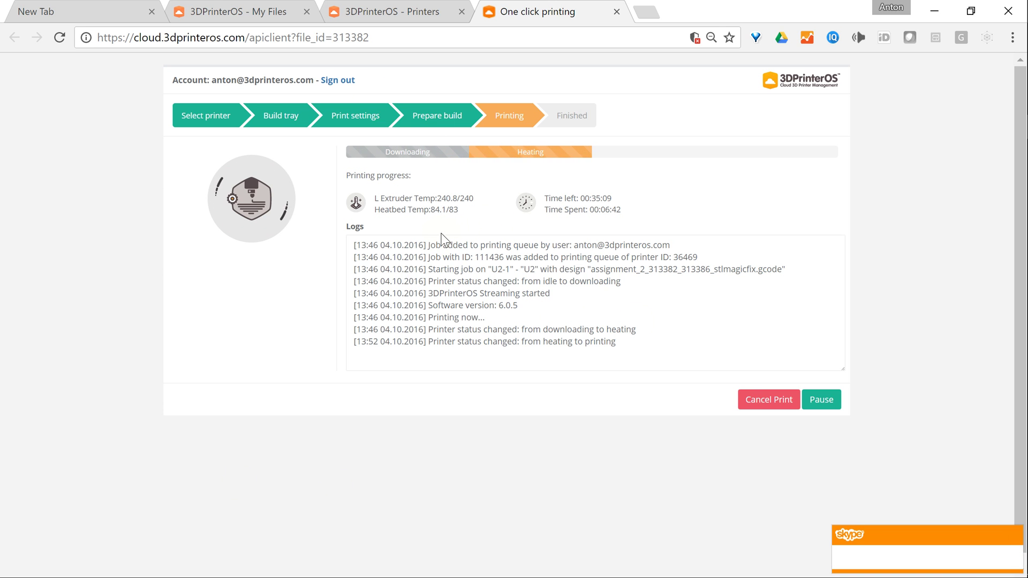
- Watch the Ultimaker 2 live camera on the Printers page, then return to the print progress page
left_click(358, 13)
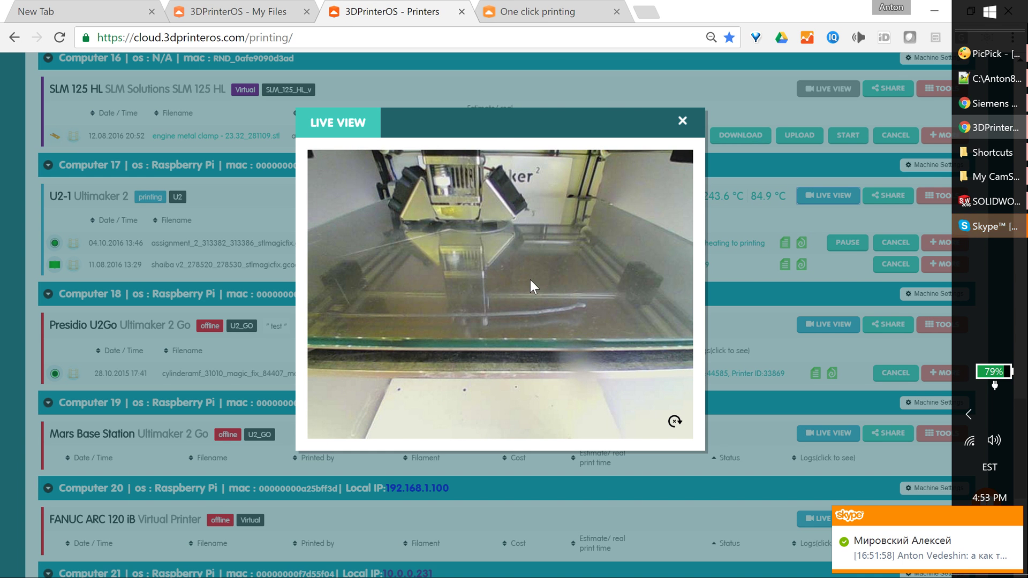
left_click_drag(501, 116, 476, 131)
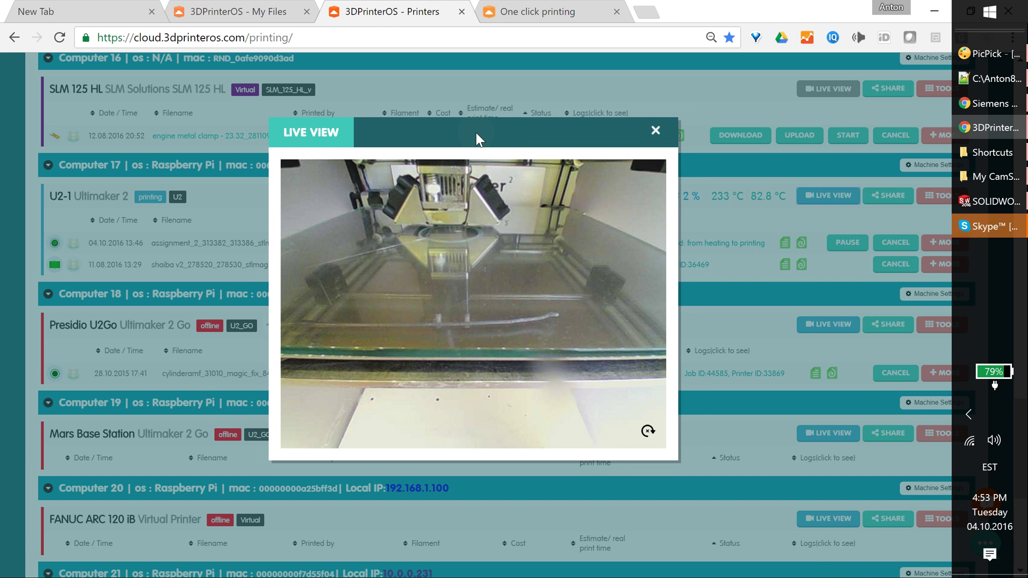
left_click_drag(476, 134, 492, 129)
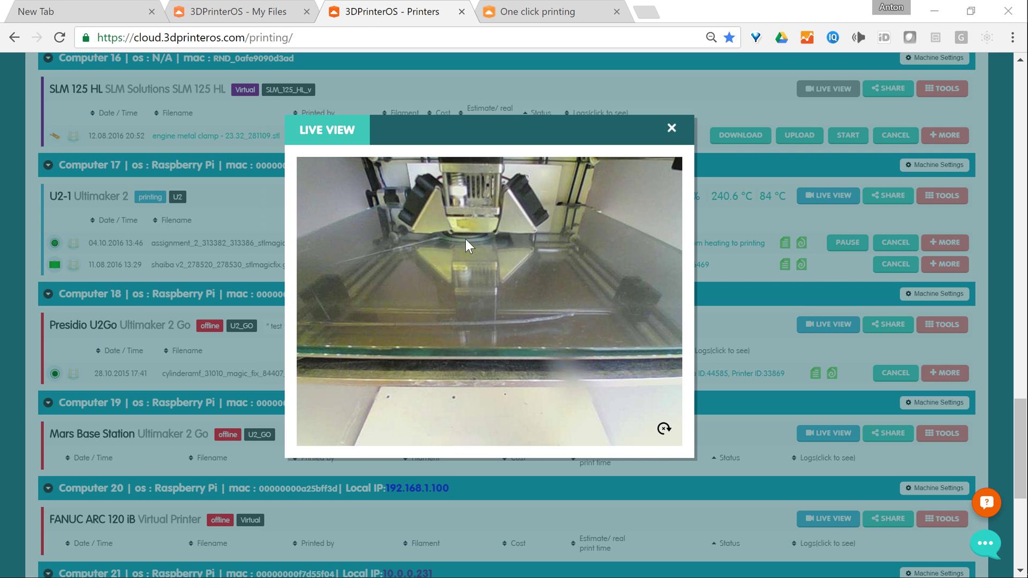
left_click(554, 15)
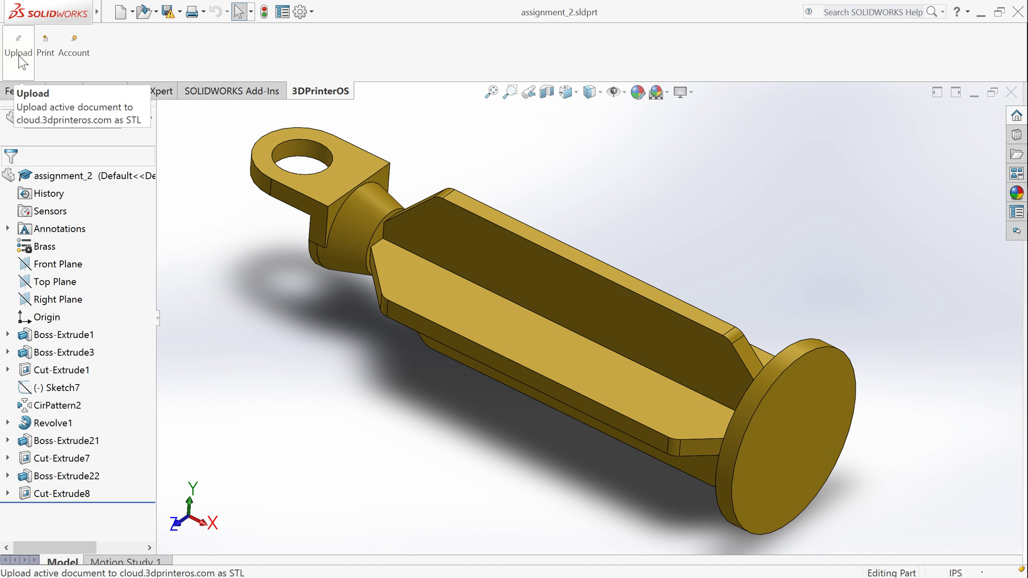
- Upload assignment_2 again as a single file, after briefly trying the Project option
left_click(18, 56)
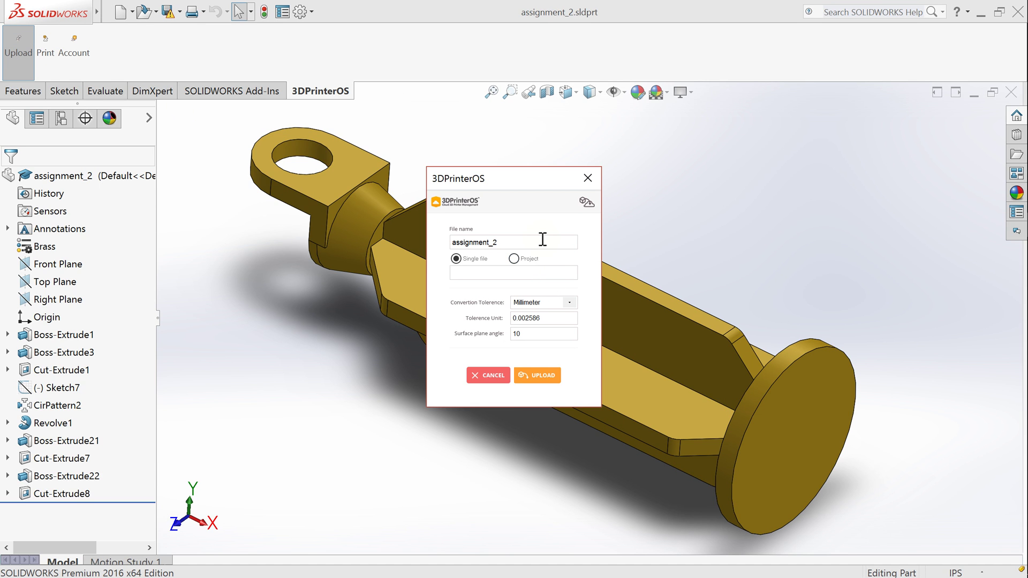
left_click(516, 259)
left_click(569, 273)
scroll(569, 375, "down", 5)
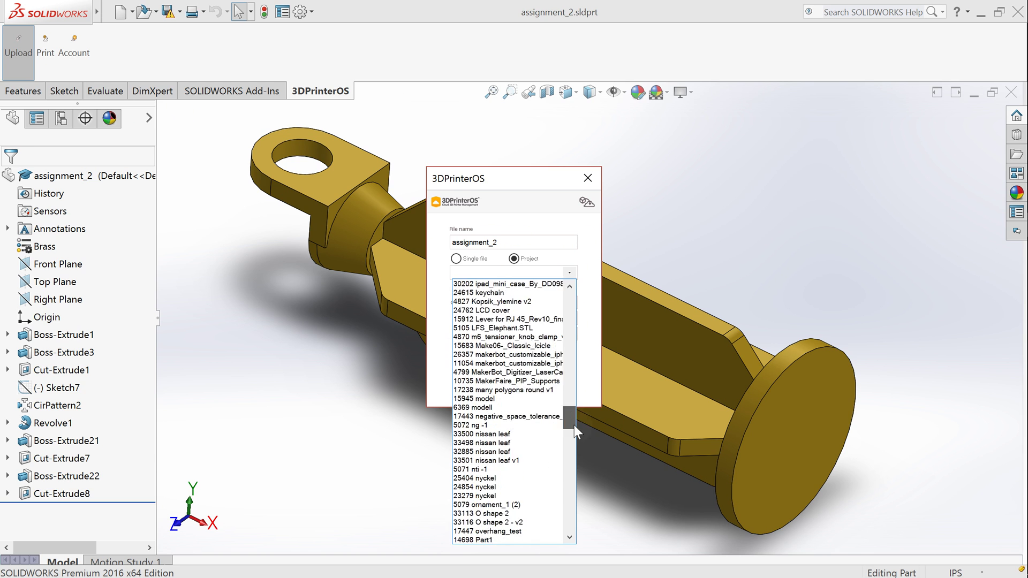
scroll(574, 467, "up", 20)
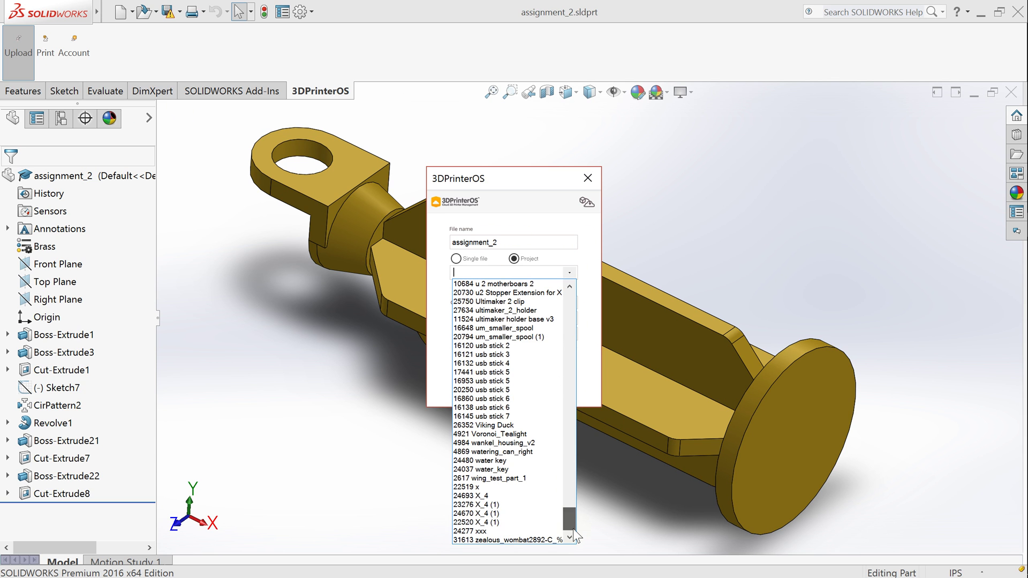
left_click(456, 259)
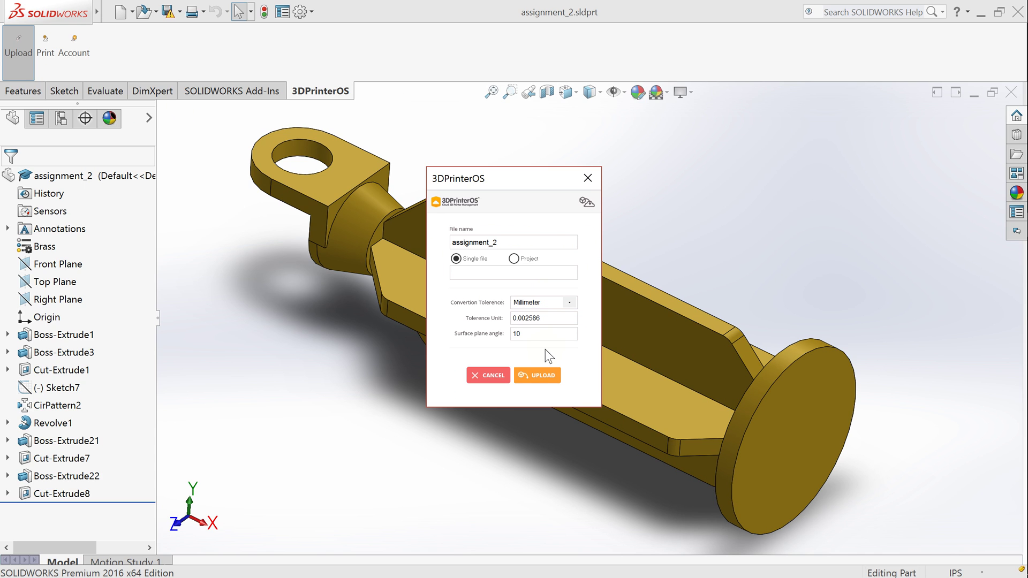
left_click(537, 376)
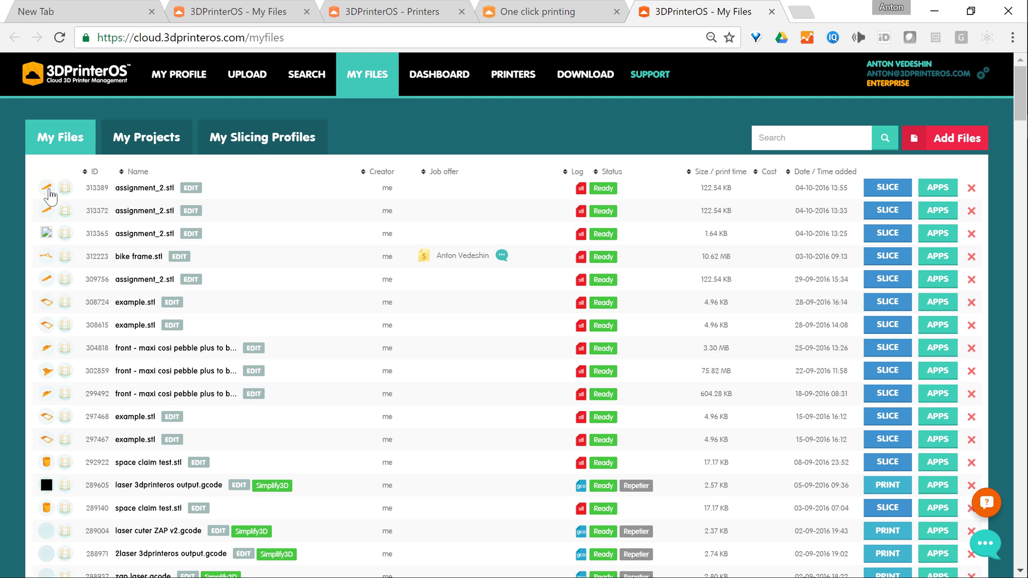
- Check the newest assignment_2.stl entry at the top of the My Files list
mouse_move(47, 190)
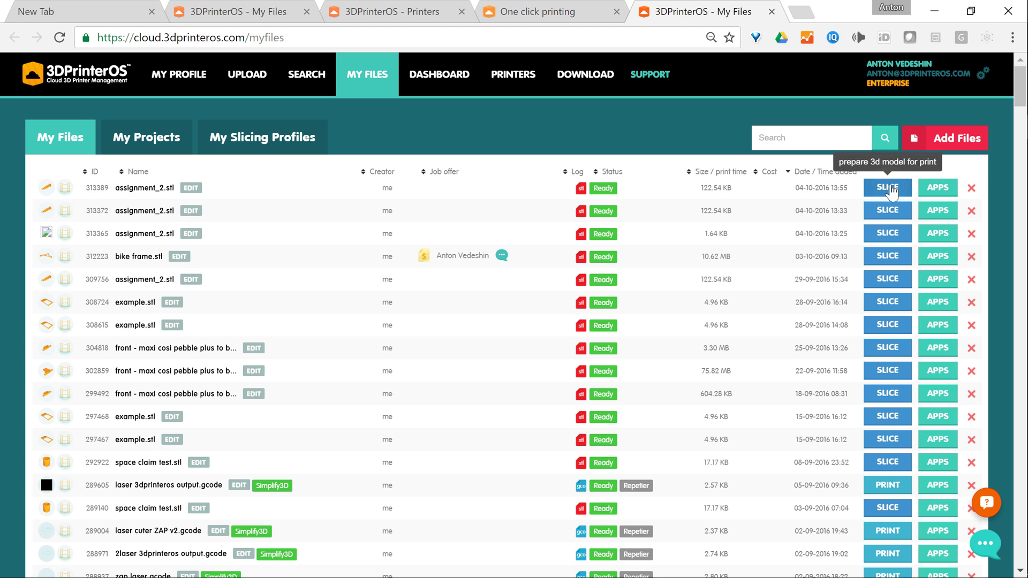
- Open assignment_2.stl in the STL Editor and centre it on the build plate
left_click(932, 188)
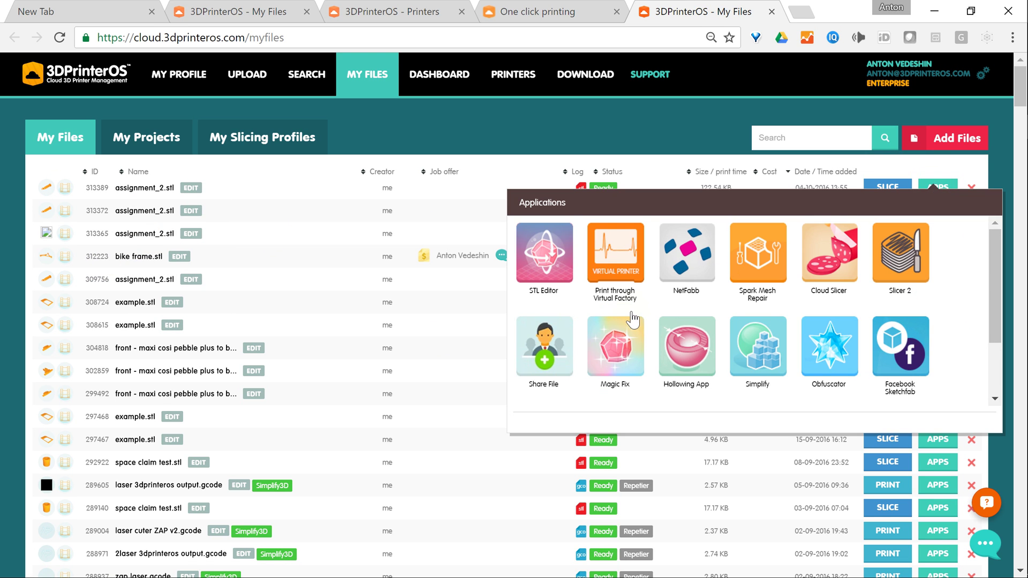
scroll(629, 318, "down", 2)
scroll(628, 313, "up", 2)
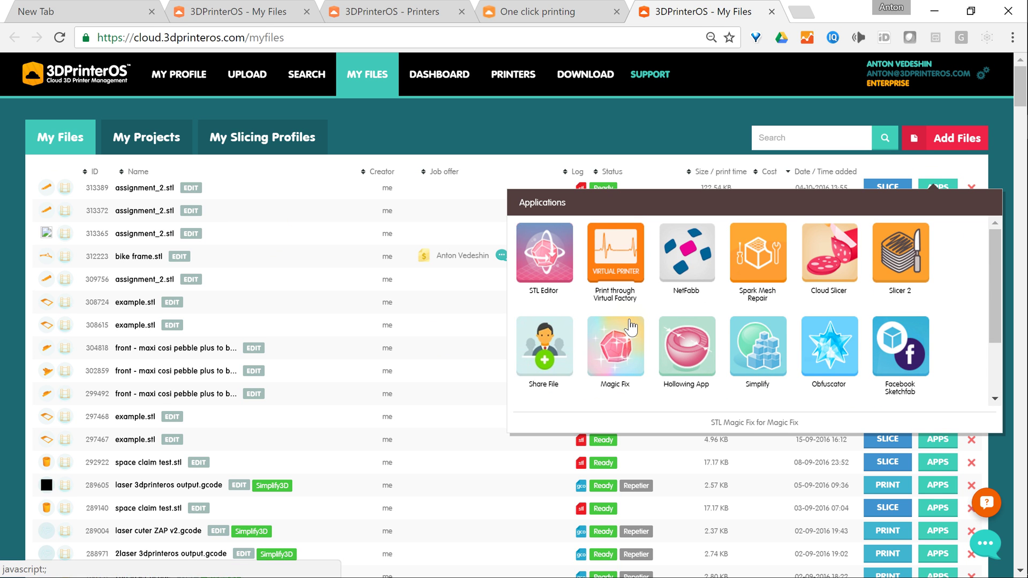
left_click(551, 254)
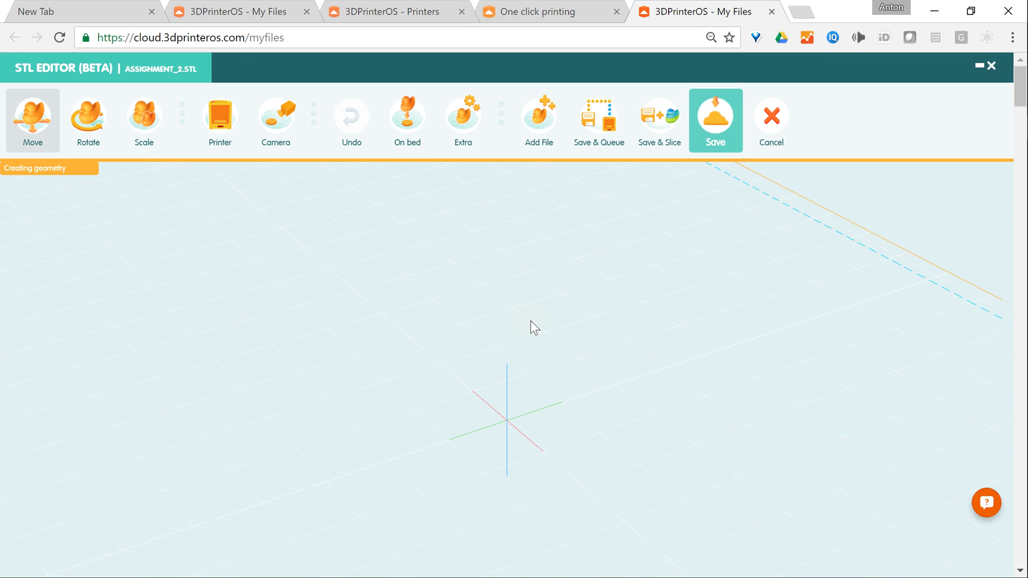
left_click_drag(532, 439, 469, 382)
left_click(941, 353)
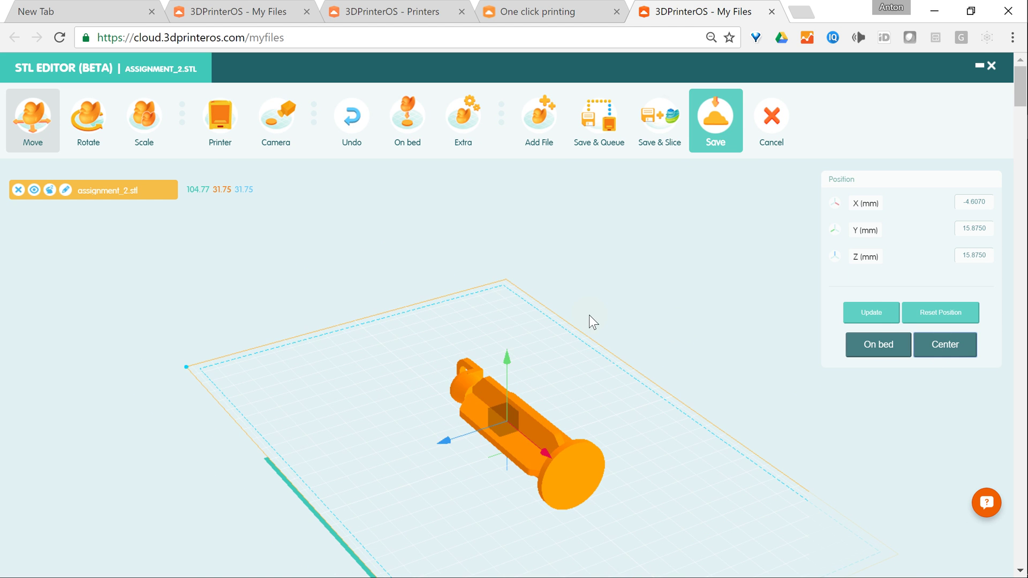
left_click(88, 120)
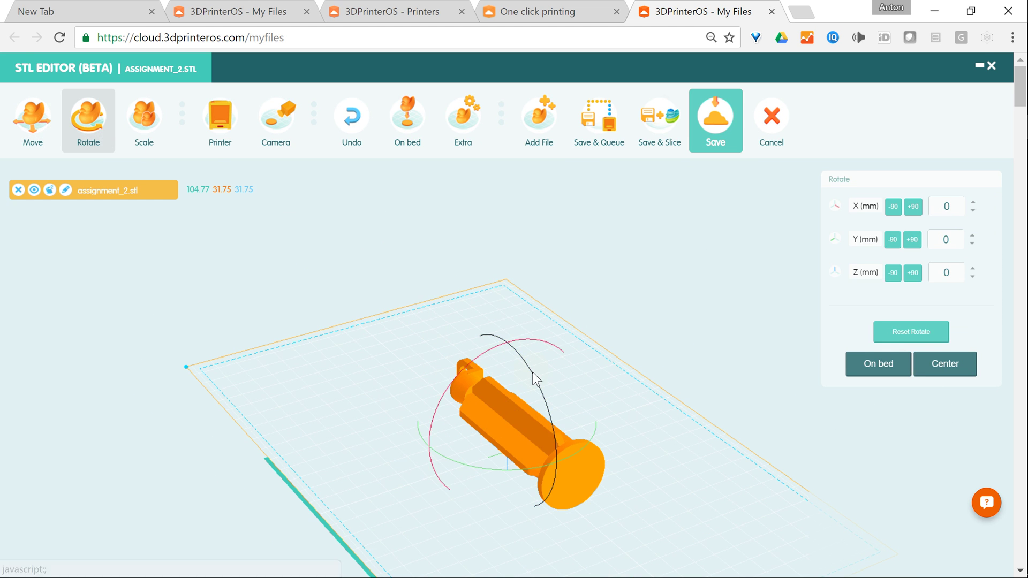
left_click_drag(532, 370, 865, 400)
left_click(871, 367)
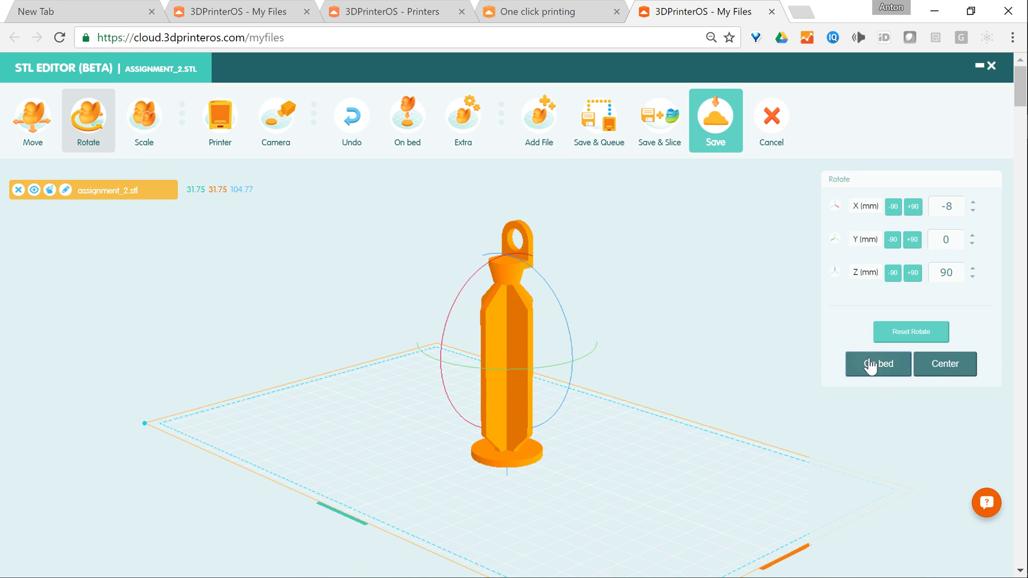
left_click(946, 366)
left_click(715, 120)
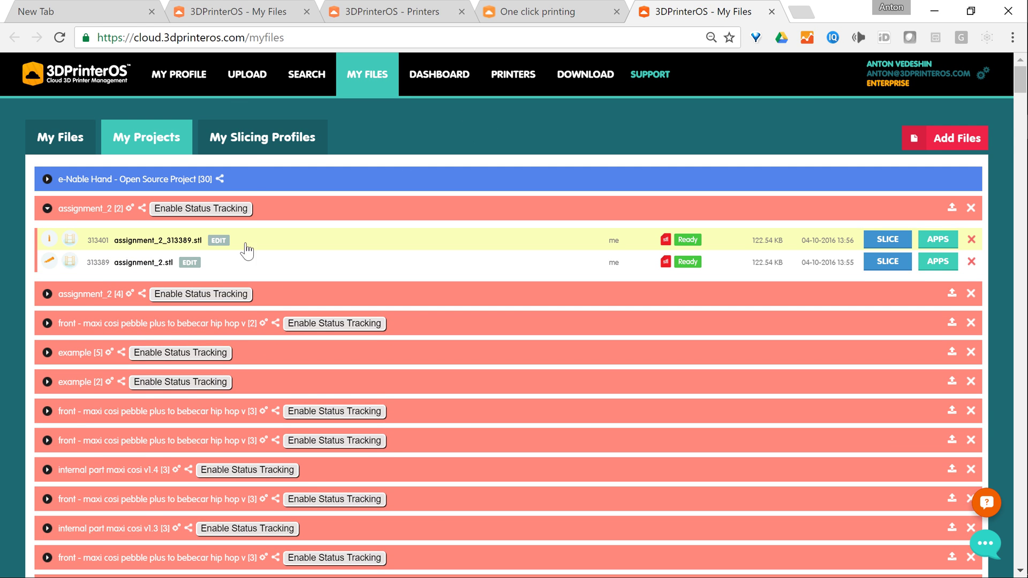
- Slice assignment_2_313389.stl for Ultimaker 2 with Ford Motors - Perfect Print (PLA-237), previewing the toolpath
mouse_move(50, 240)
left_click(886, 241)
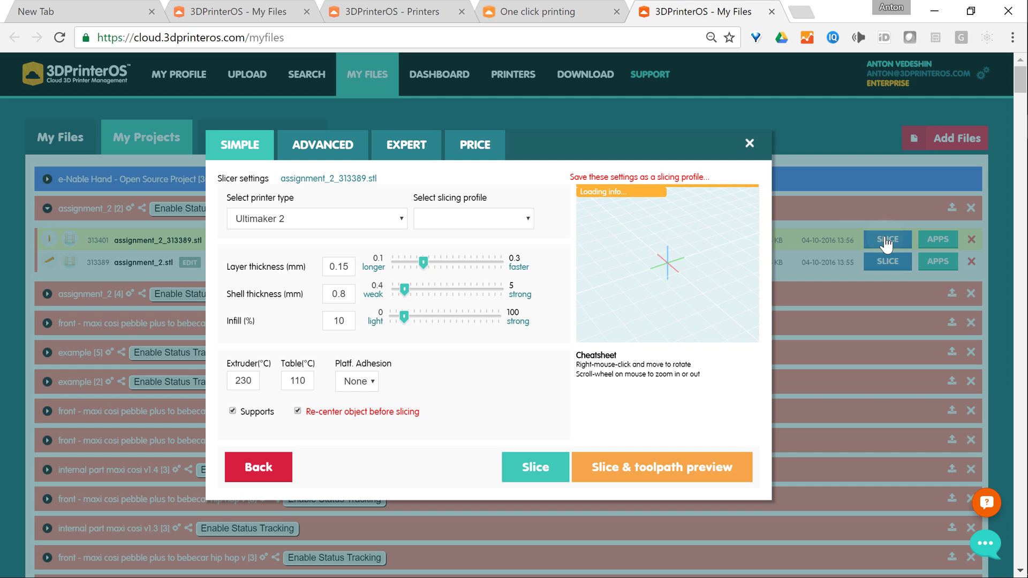
left_click(350, 220)
left_click(306, 248)
left_click(460, 220)
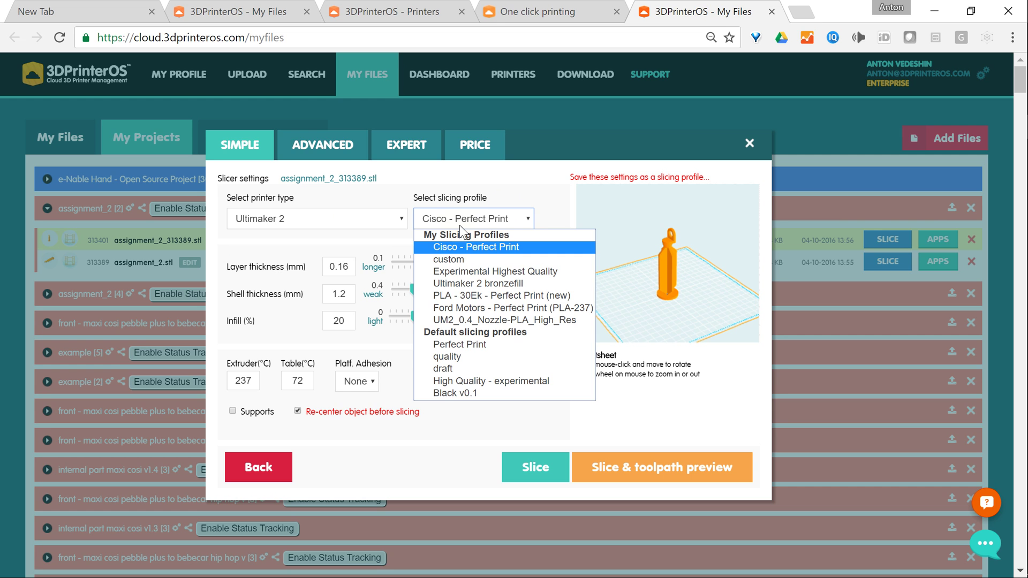
left_click(475, 308)
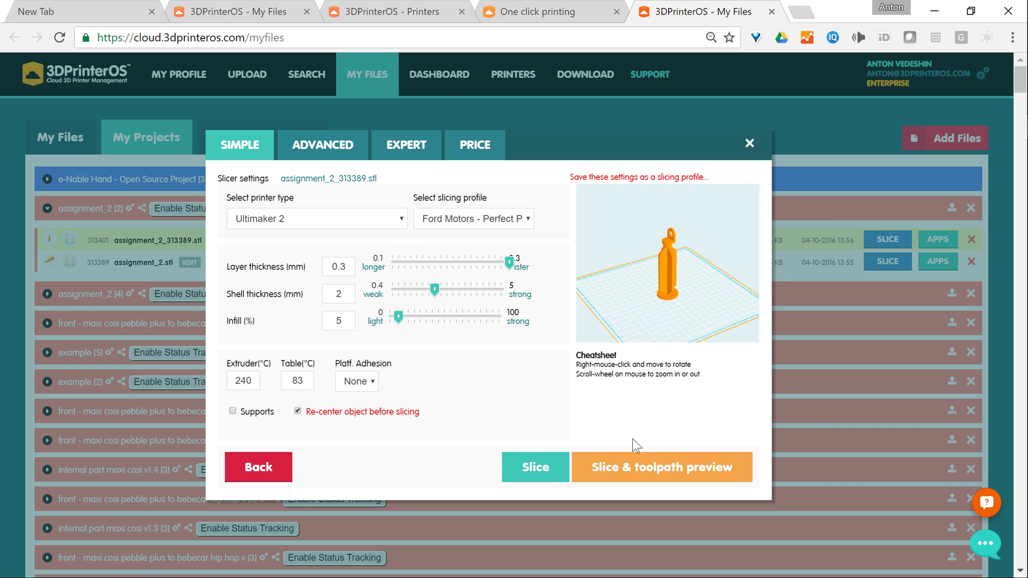
left_click(637, 474)
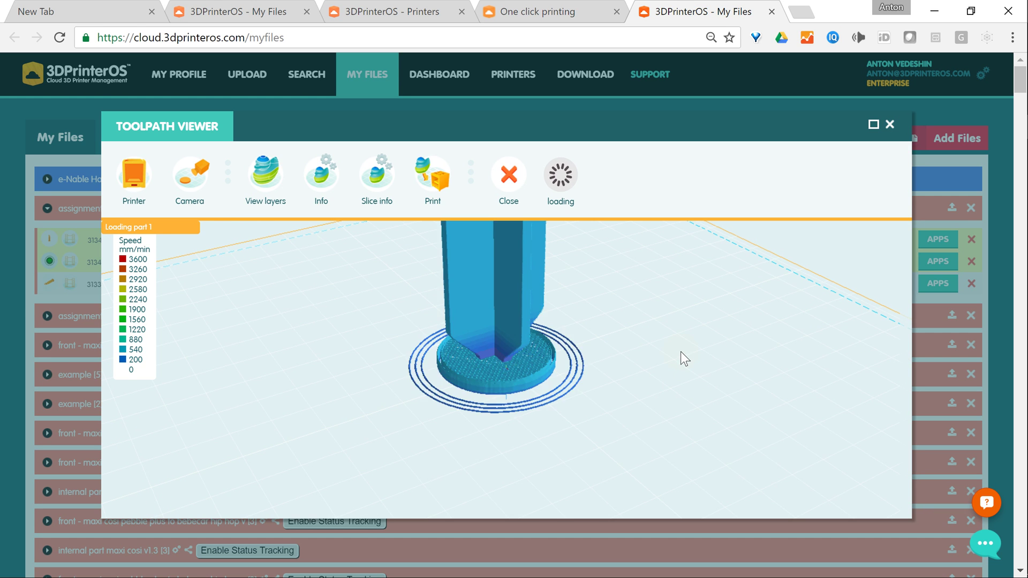
- Zoom and orbit the 360-layer toolpath to inspect the bottle's base, skirt rings and top loop
scroll(522, 298, "up", 4)
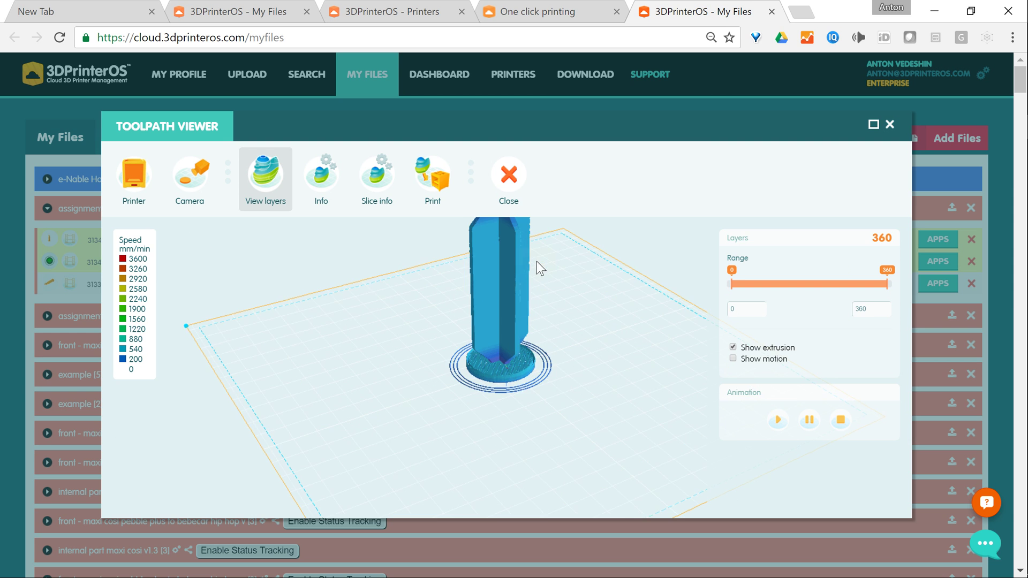
scroll(548, 300, "down", 3)
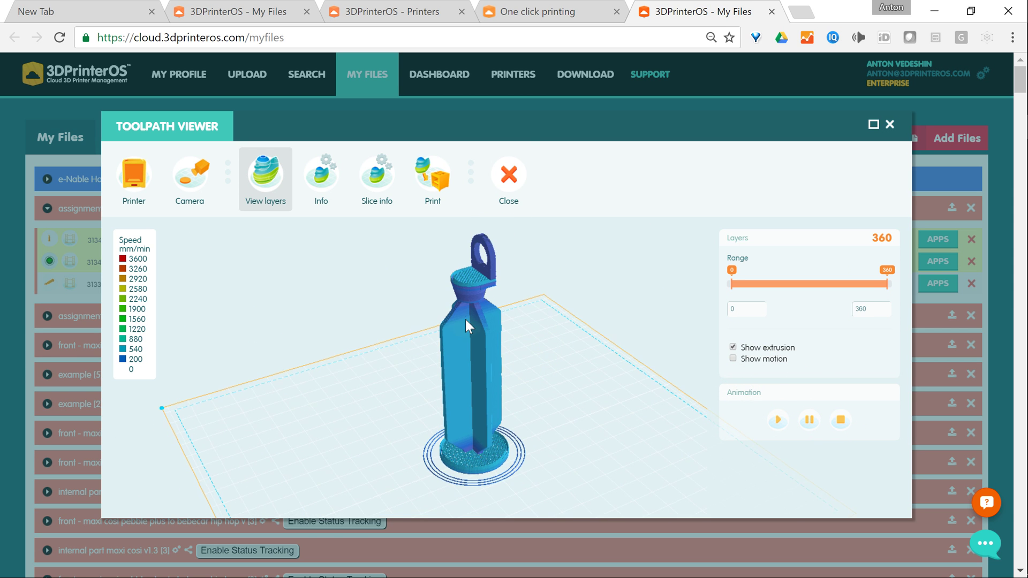
scroll(490, 298, "up", 3)
right_click_drag(499, 326, 493, 275)
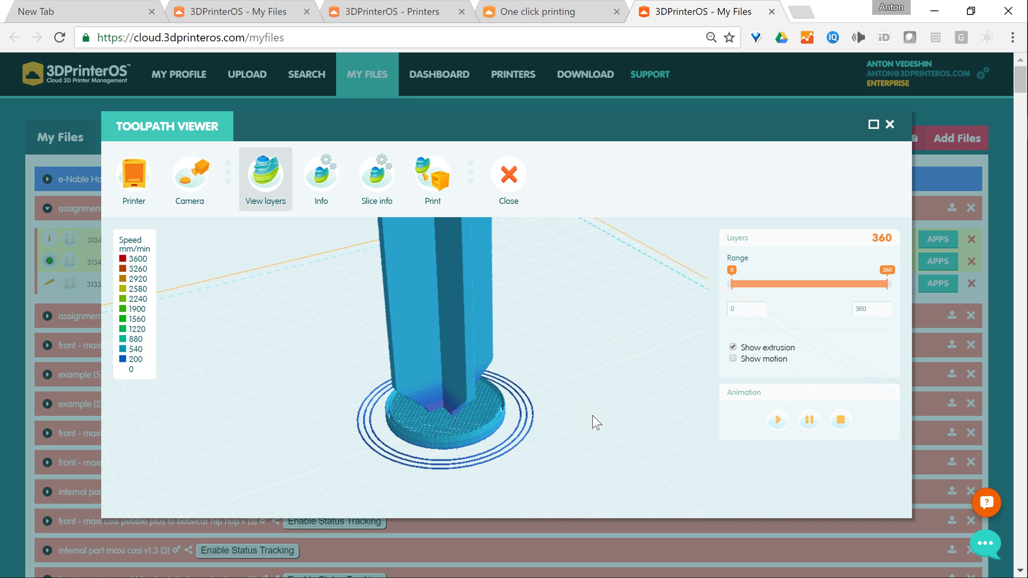
left_click_drag(602, 387, 487, 361)
left_click_drag(493, 294, 664, 325)
- Maximize the toolpath viewer and narrow the layer range to show only the bottom layers
left_click(873, 124)
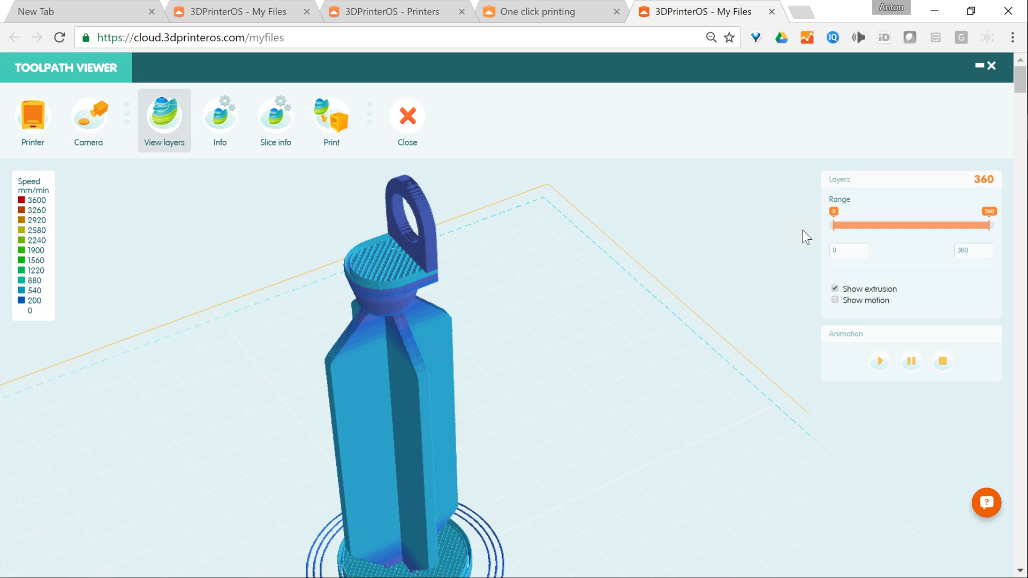
left_click_drag(984, 228, 856, 271)
right_click_drag(514, 454, 528, 361)
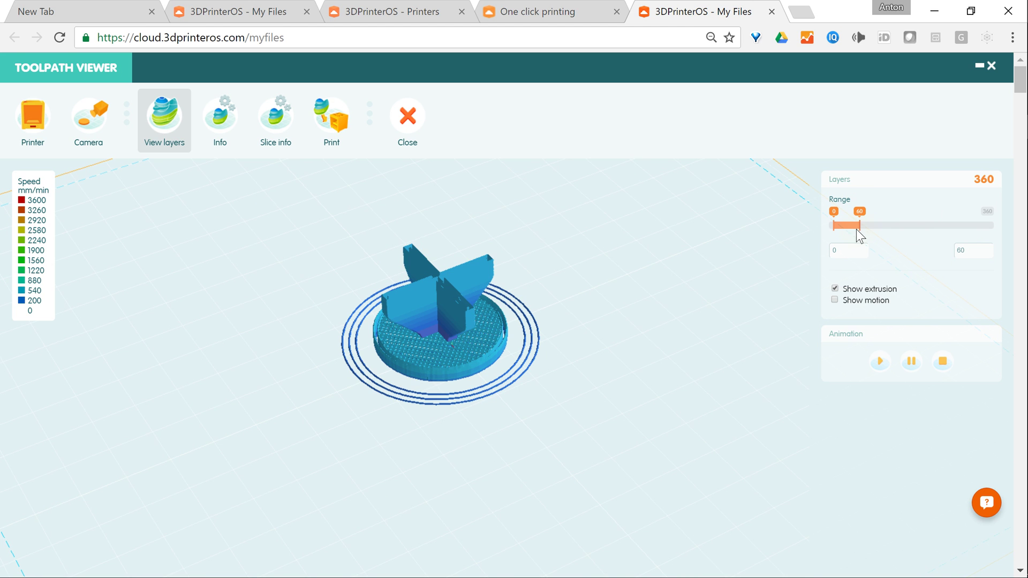
left_click_drag(856, 229, 964, 226)
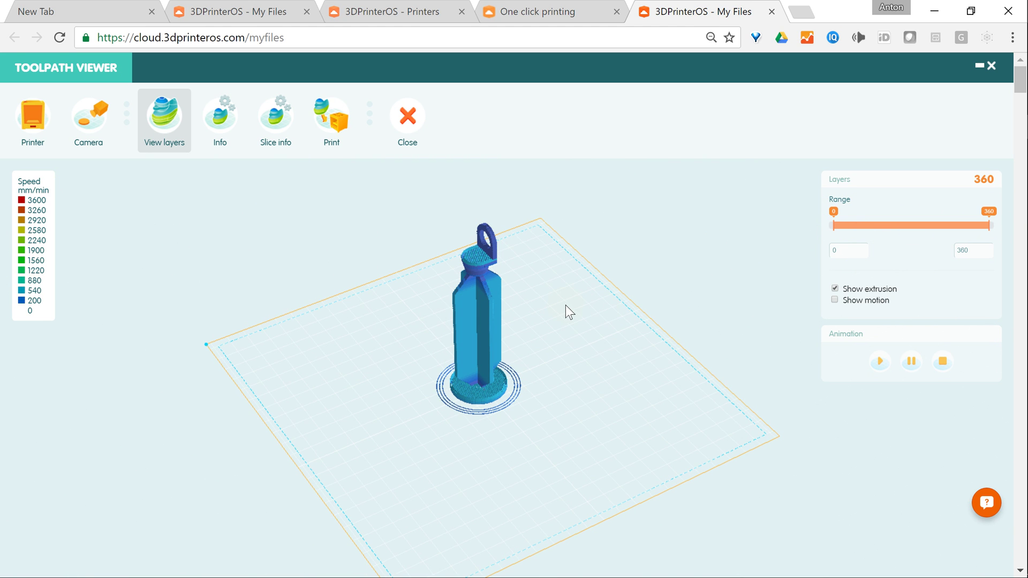
- Play the layer-by-layer build animation from the base, then replay it
left_click(878, 364)
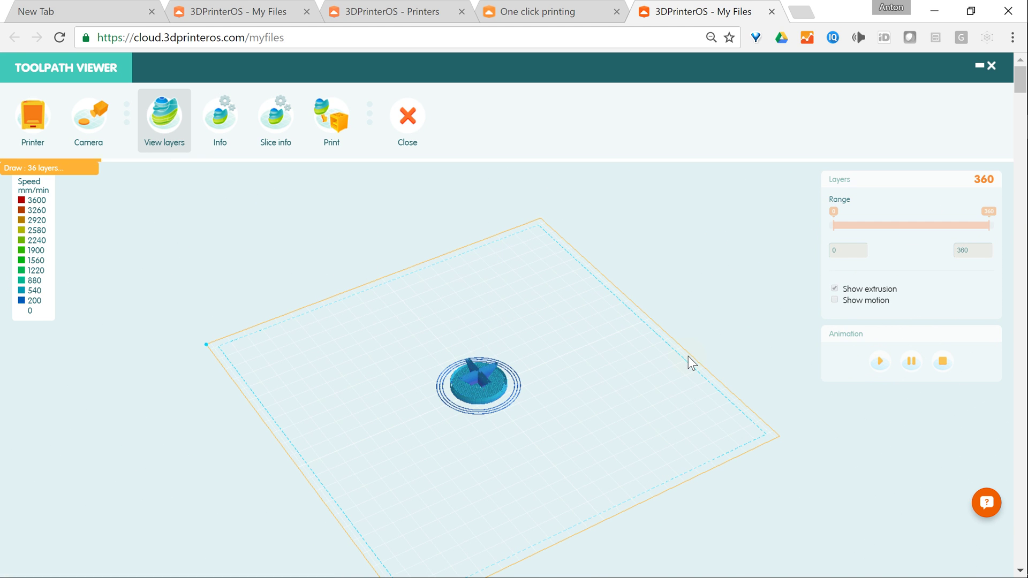
scroll(500, 345, "up", 5)
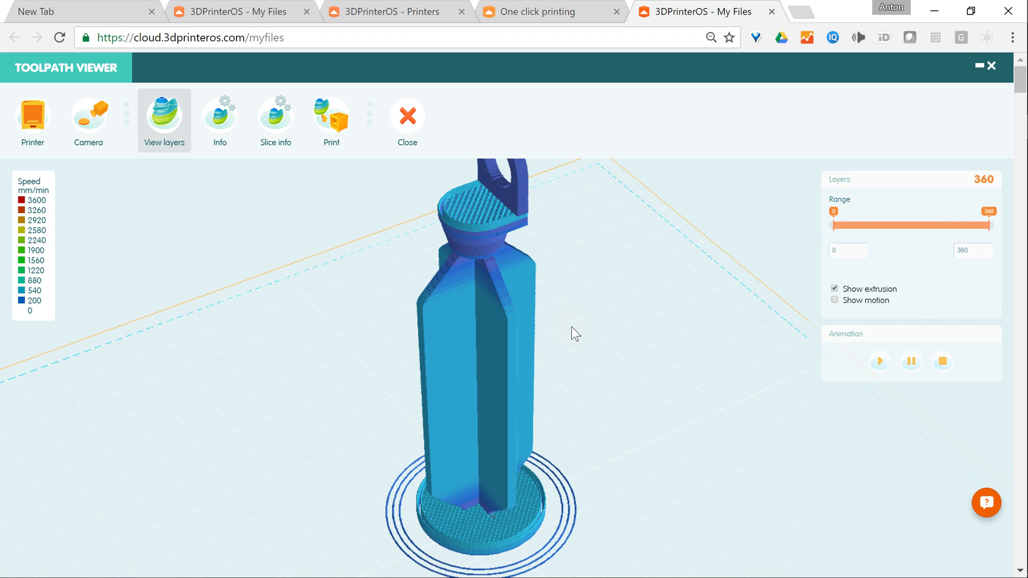
left_click(870, 365)
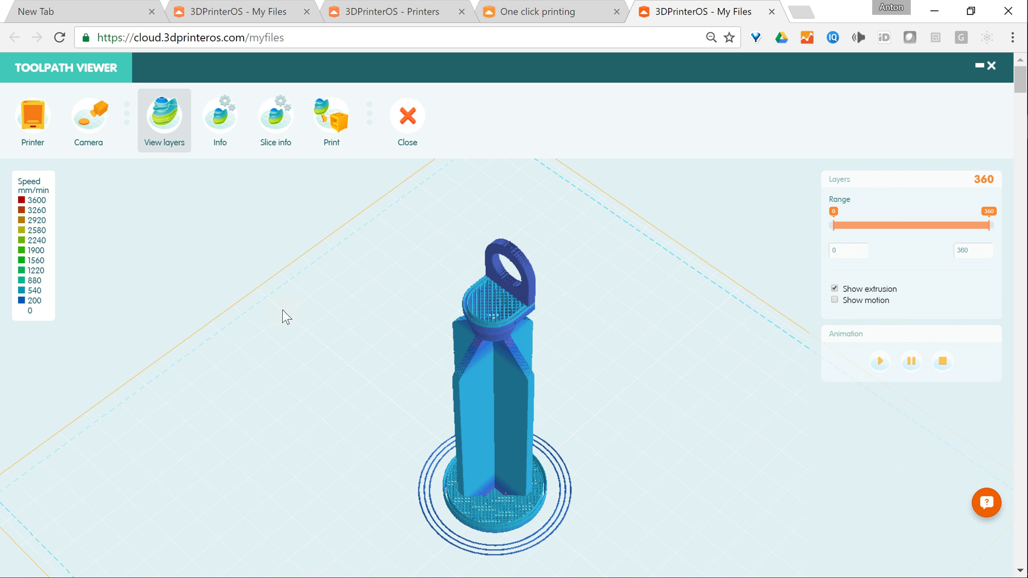
- From Print, check the U2-1 printer's live camera, then close the printer selection dialog
left_click(326, 124)
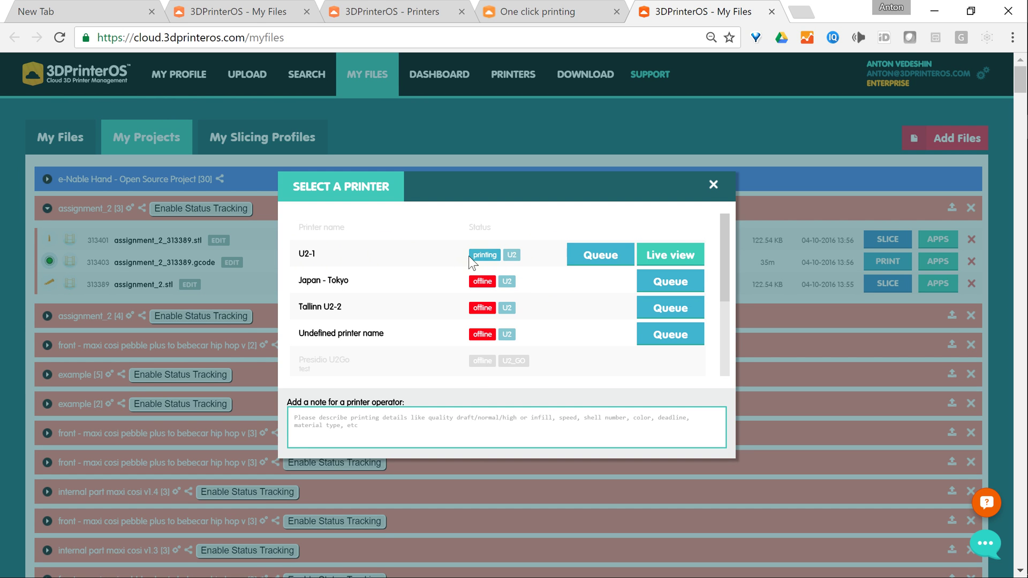
left_click(674, 259)
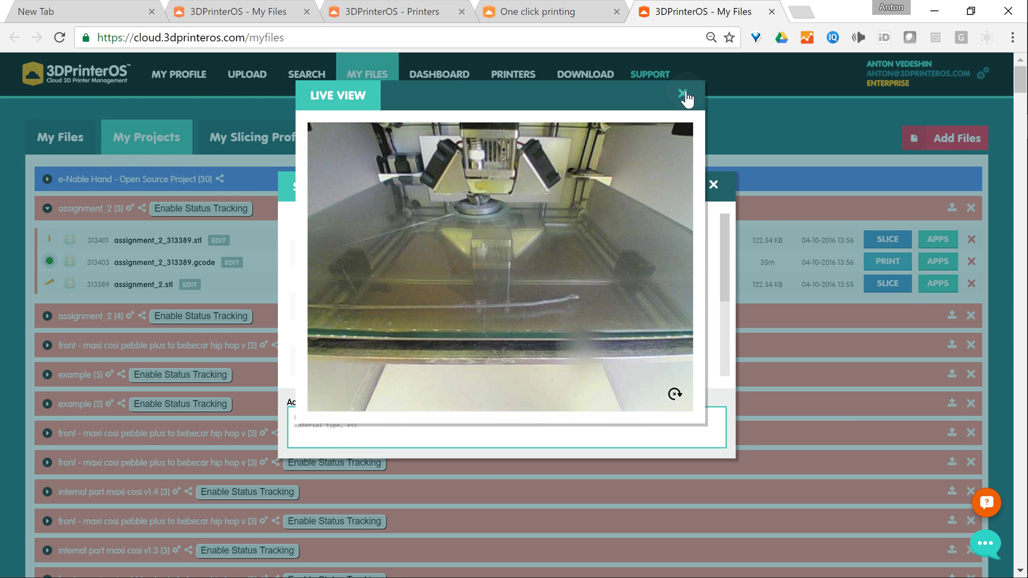
left_click(683, 94)
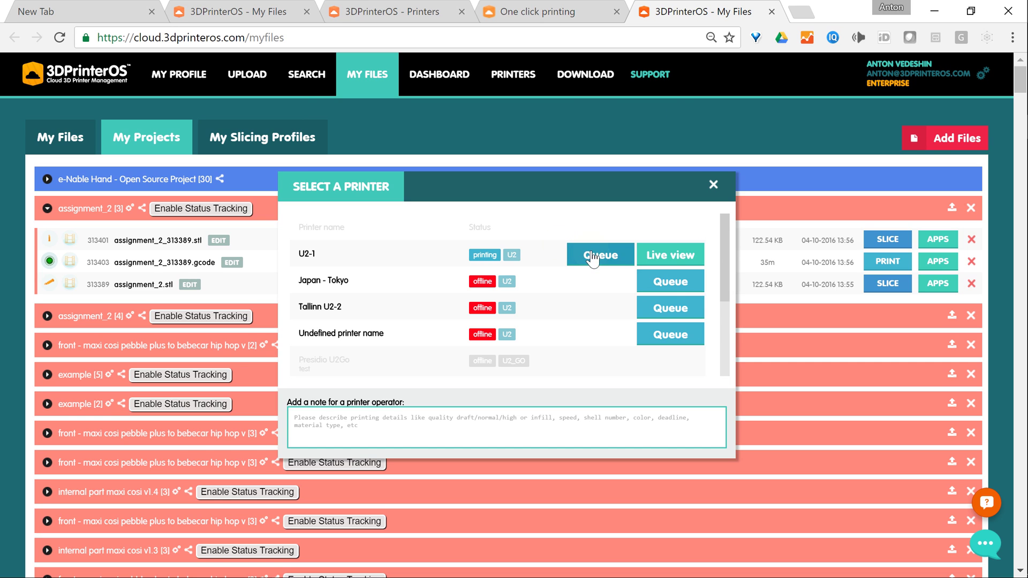
left_click(713, 186)
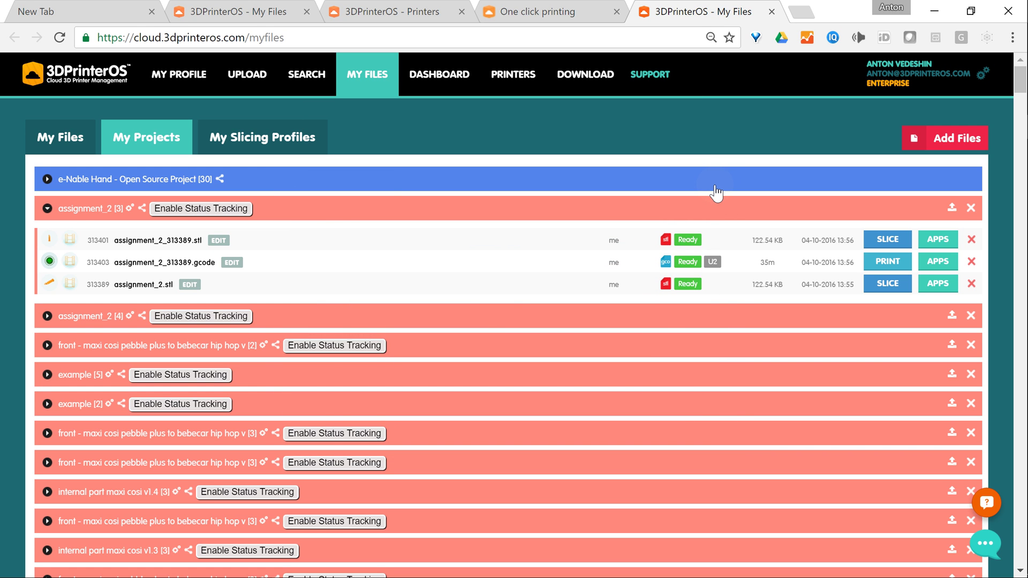